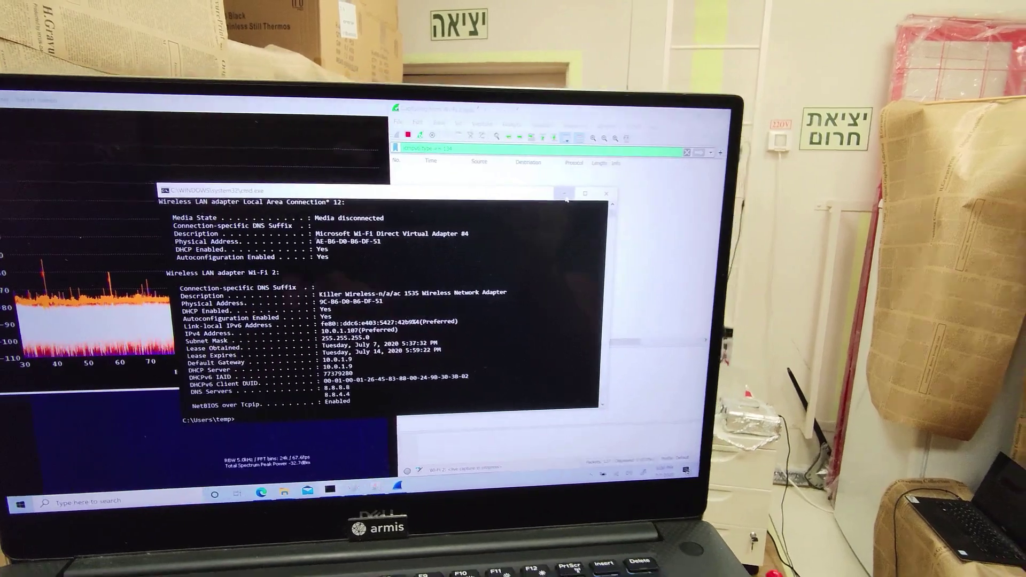
Step: Hide the command window to reveal Wireshark's router-advertisement-filtered live capture
left_click(614, 176)
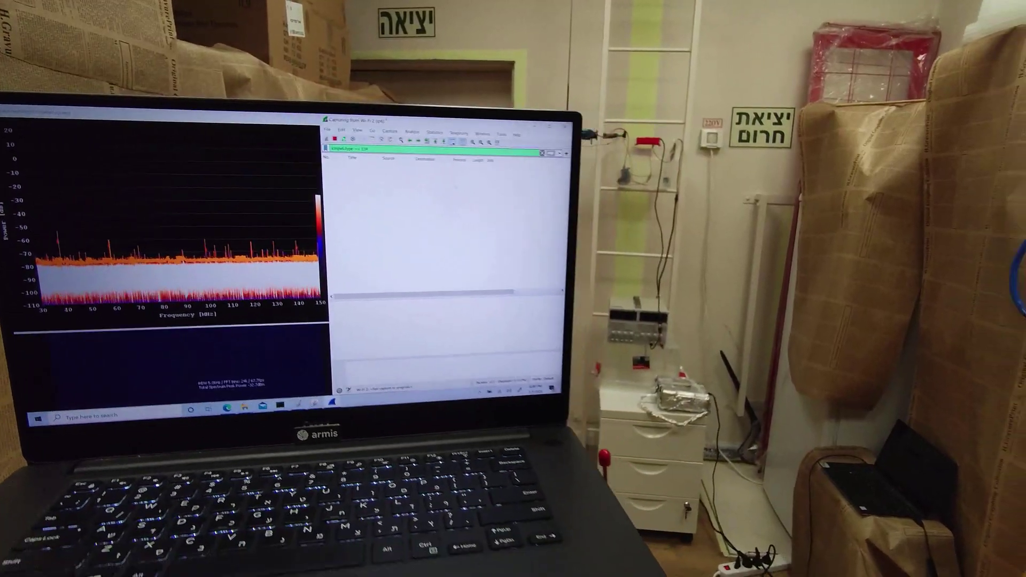